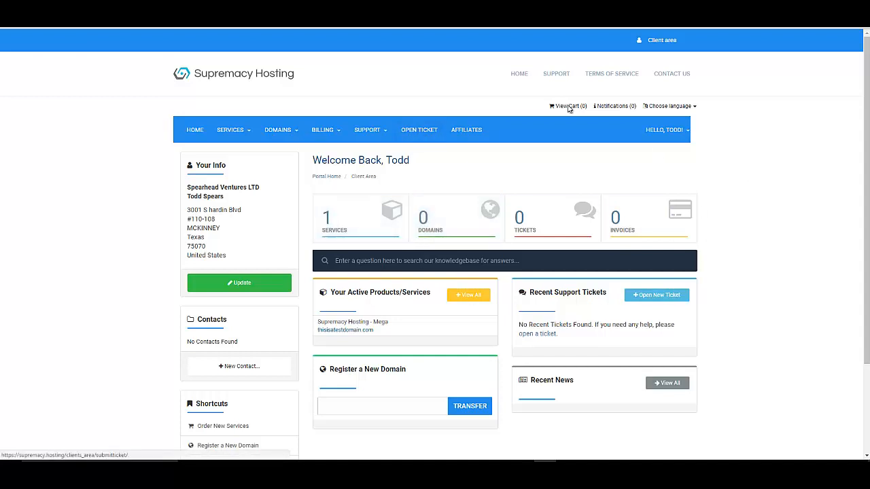
# Step: Open the product details of the active Mega hosting service for thisisatestdomain.com and review its options
pyautogui.click(383, 218)
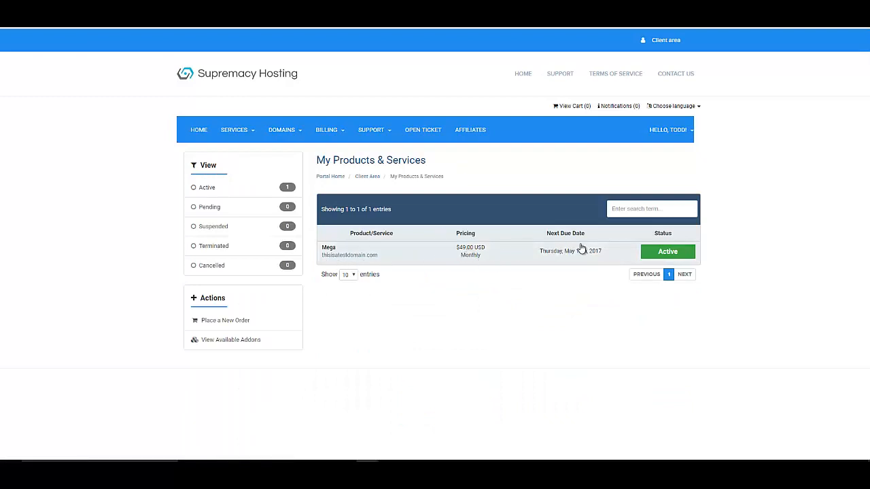
pyautogui.click(668, 253)
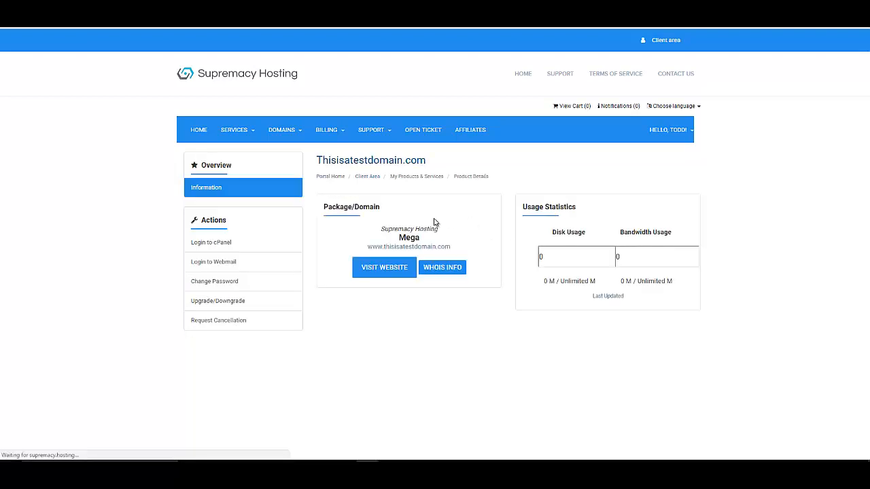
pyautogui.scroll(-2, 433, 223)
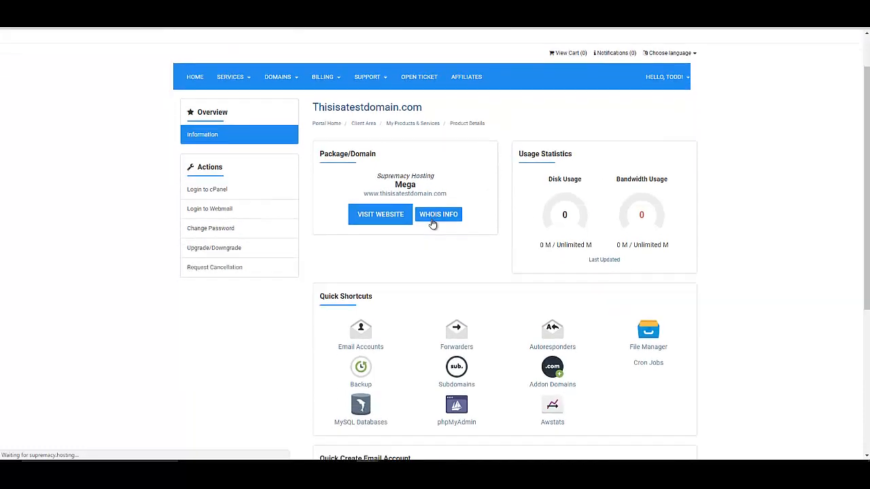
pyautogui.scroll(-1, 432, 223)
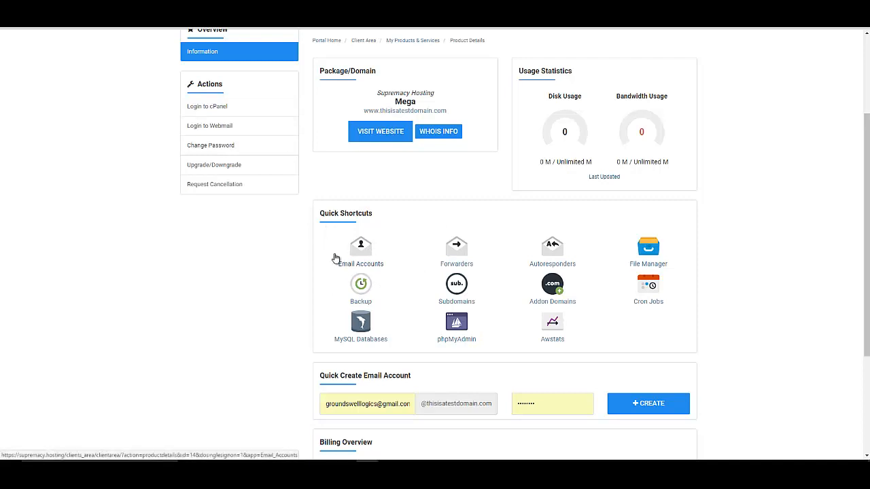
pyautogui.scroll(1, 333, 258)
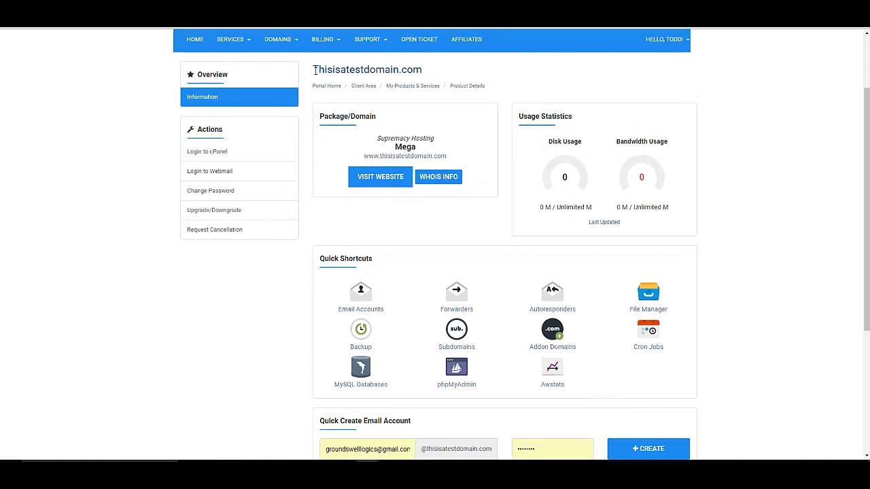
pyautogui.moveTo(313, 70); pyautogui.dragTo(422, 76)
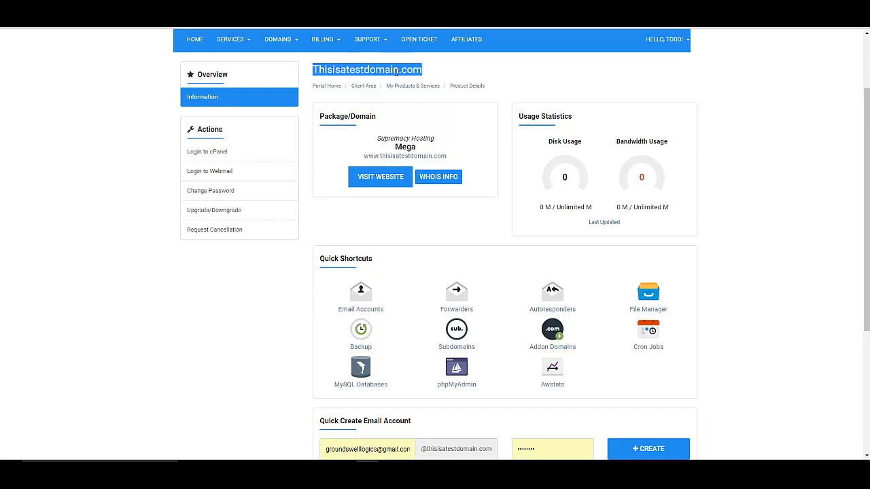
pyautogui.click(433, 74)
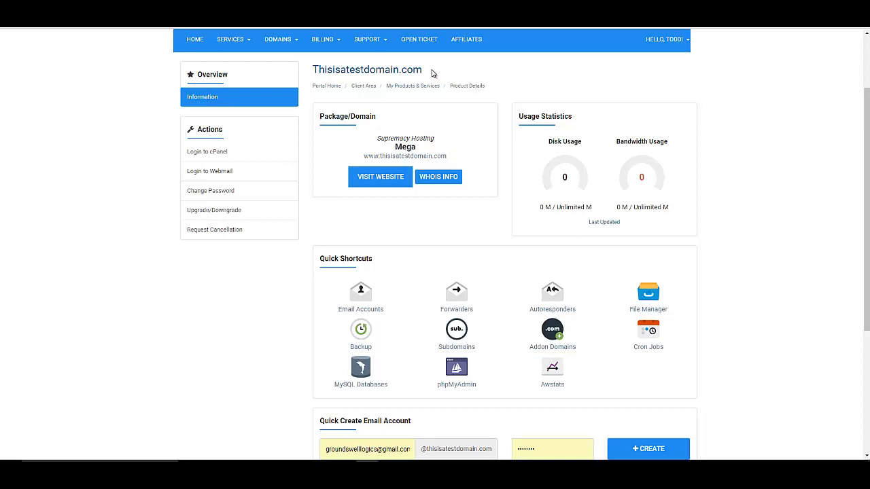
# Step: Log in to cPanel for the hosting account and check the dedicated IP address in the server information
pyautogui.click(208, 154)
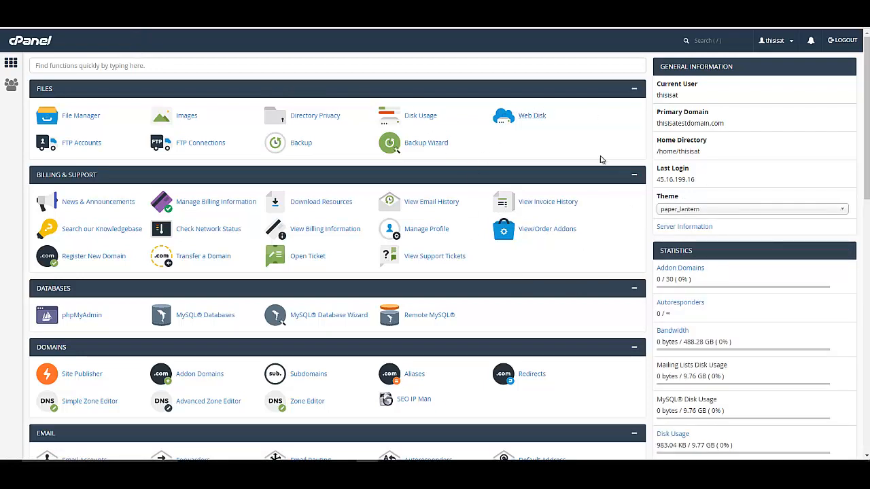
pyautogui.click(692, 231)
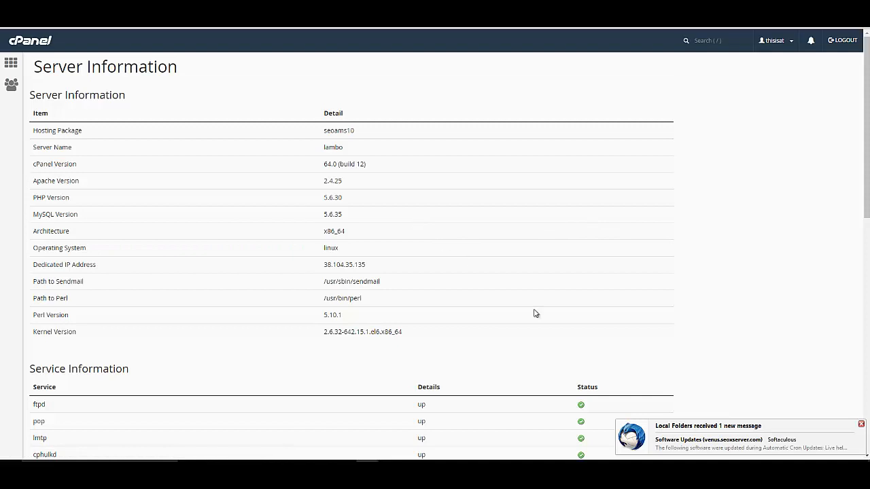
pyautogui.click(861, 426)
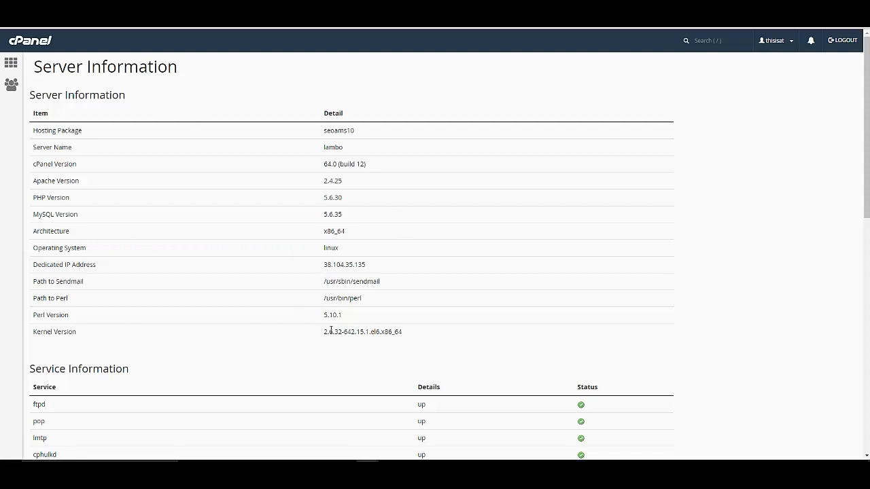
pyautogui.scroll(-1, 317, 334)
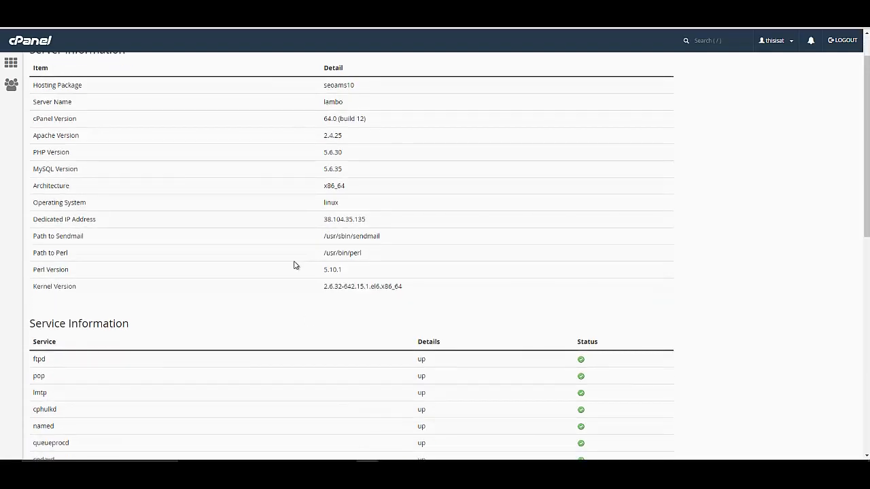
pyautogui.moveTo(323, 218); pyautogui.dragTo(367, 219)
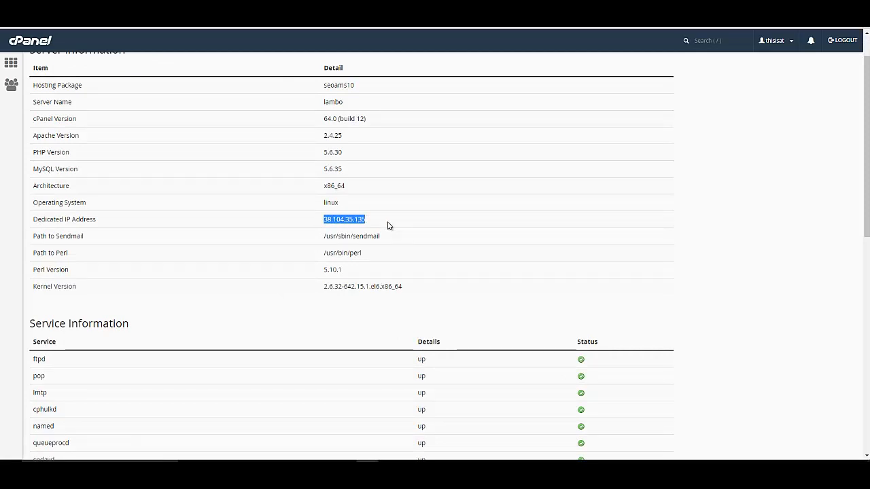
pyautogui.moveTo(32, 219); pyautogui.dragTo(99, 218)
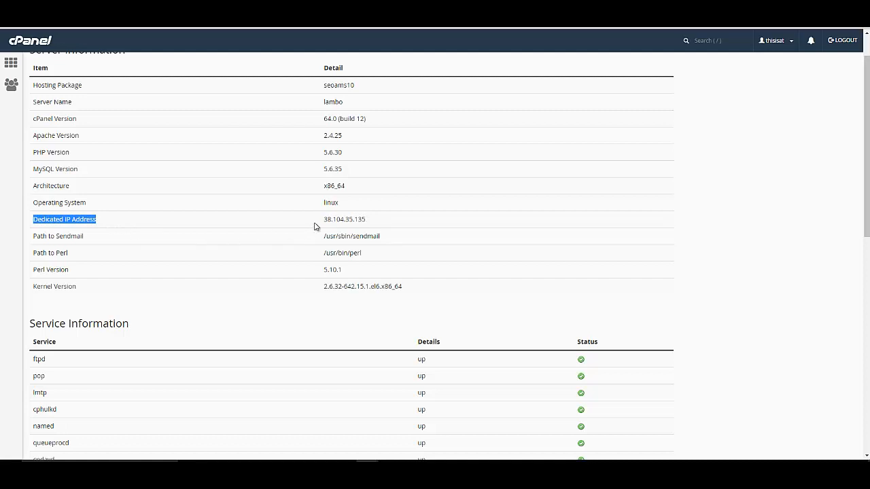
pyautogui.moveTo(323, 221); pyautogui.dragTo(378, 226)
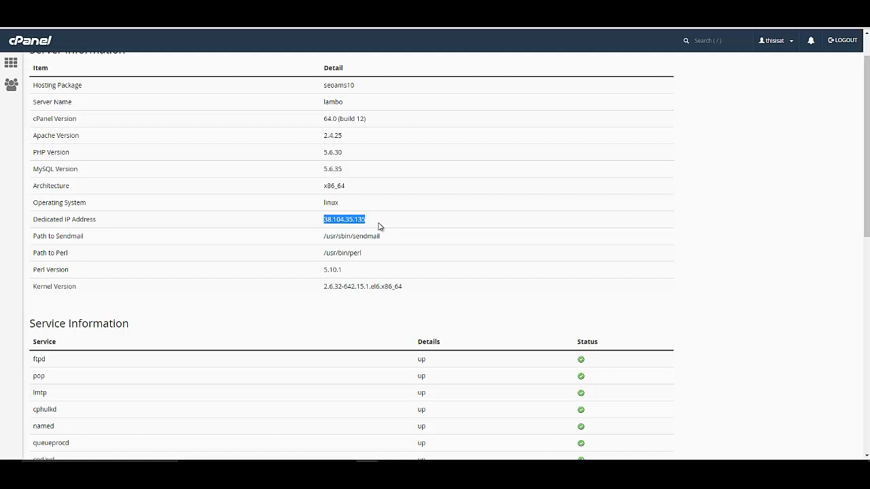
# Step: Return to the hosting client area and open the account's Addon Domains page in cPanel
pyautogui.click(61, 10)
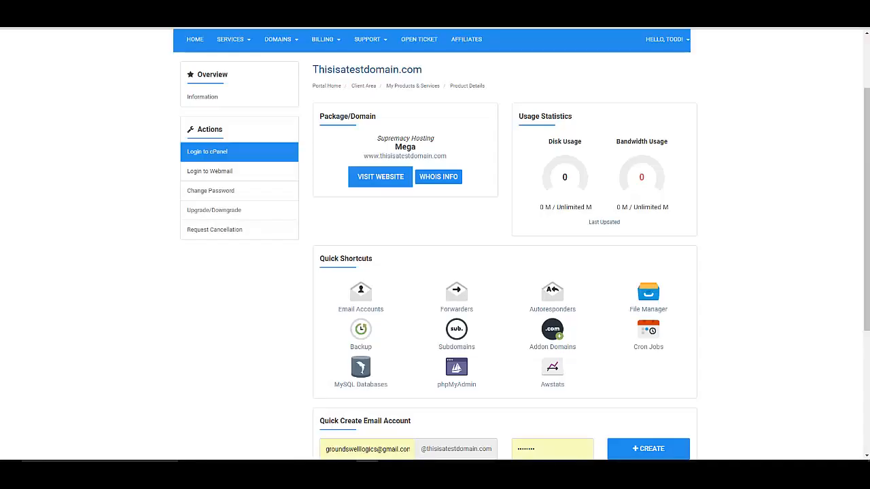
pyautogui.click(554, 334)
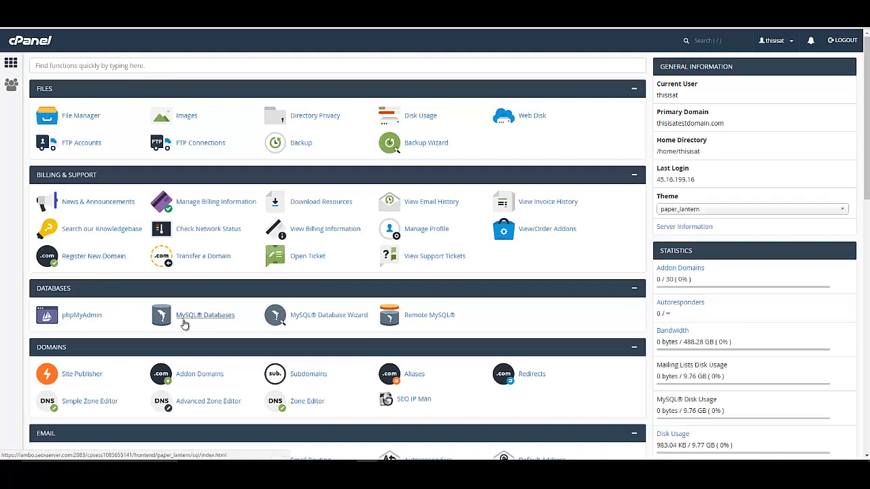
pyautogui.scroll(-1, 184, 322)
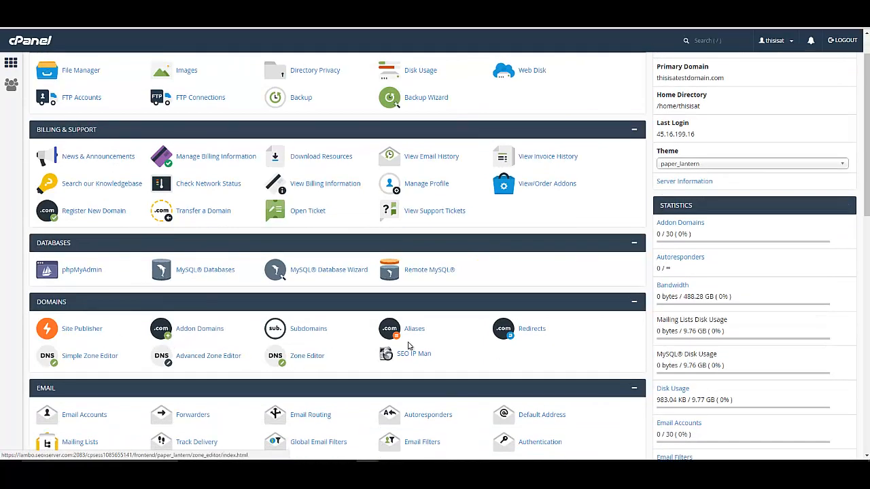
pyautogui.click(202, 333)
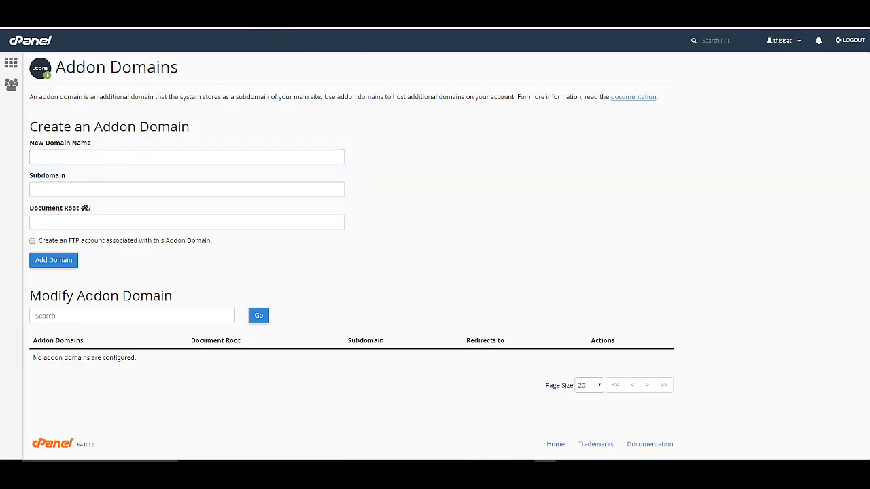
# Step: Create the addon domain 6packabsfor.men with the auto-filled subdomain and document root, and return to the addon domain list
pyautogui.click(215, 155)
pyautogui.write('6packabsfor.men')
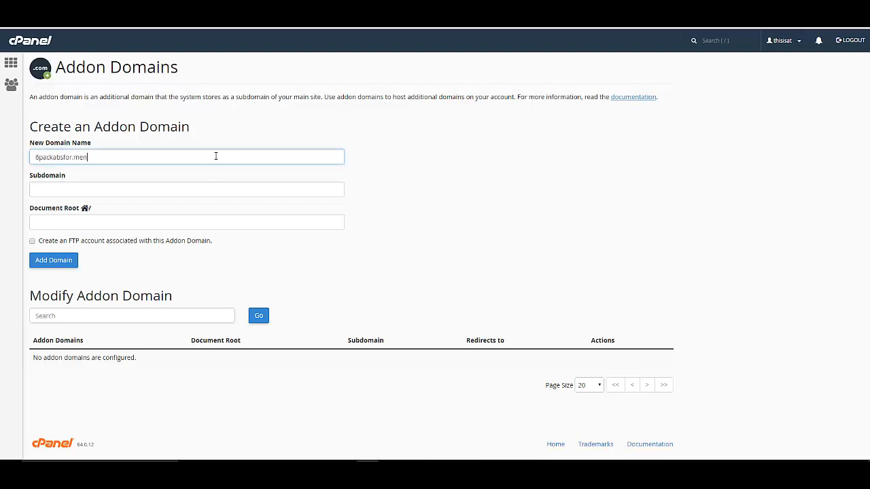
pyautogui.click(414, 157)
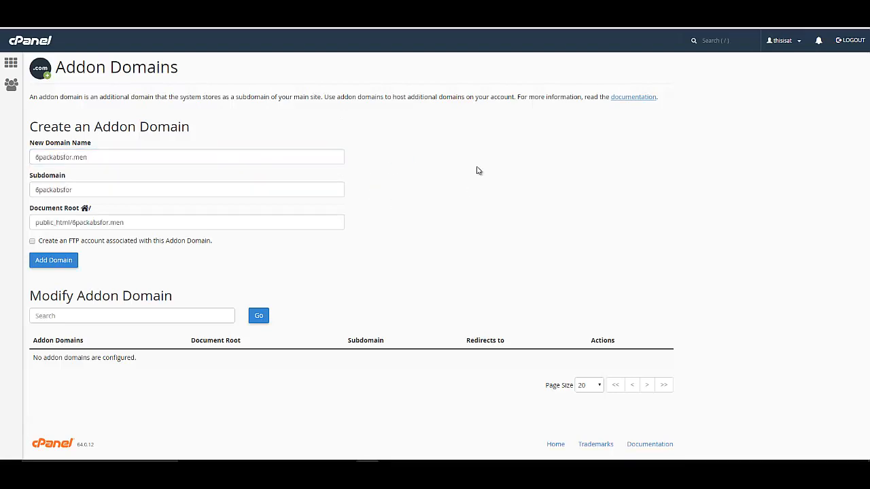
pyautogui.click(70, 260)
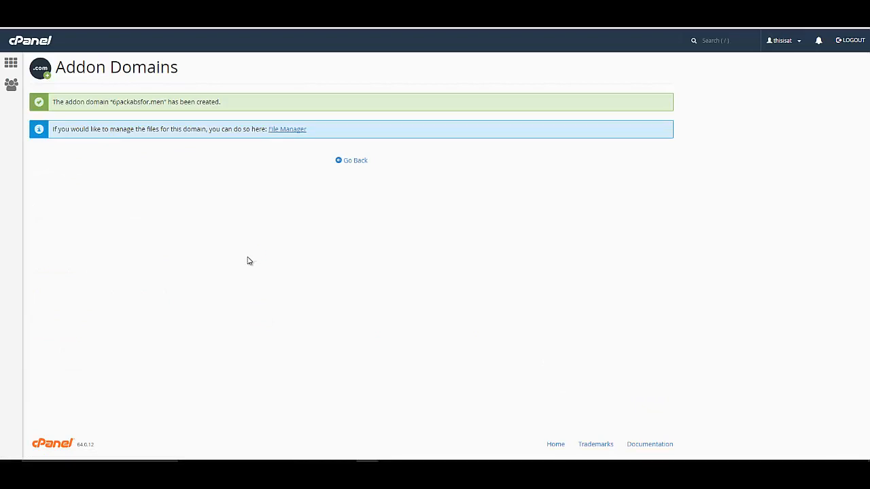
pyautogui.click(354, 161)
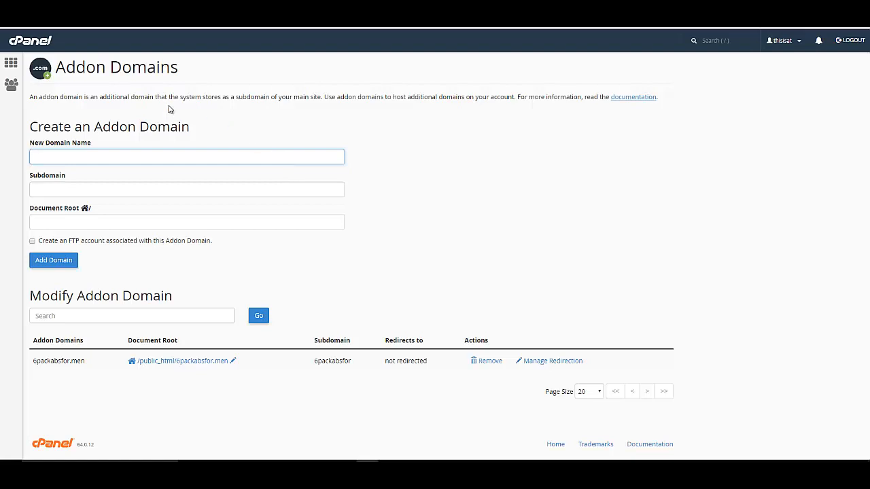
# Step: Open SEO IP Man from the cPanel home page and check the IP address assigned to 6packabsfor.men
pyautogui.click(11, 63)
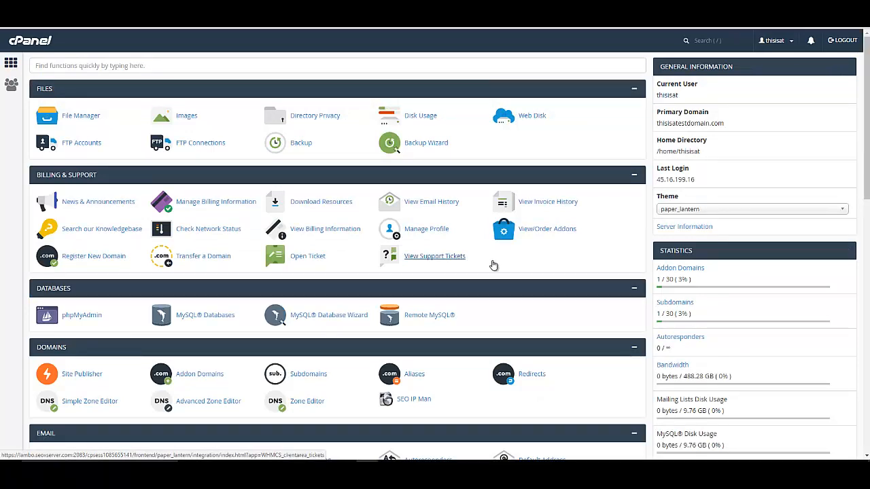
pyautogui.scroll(-2, 493, 265)
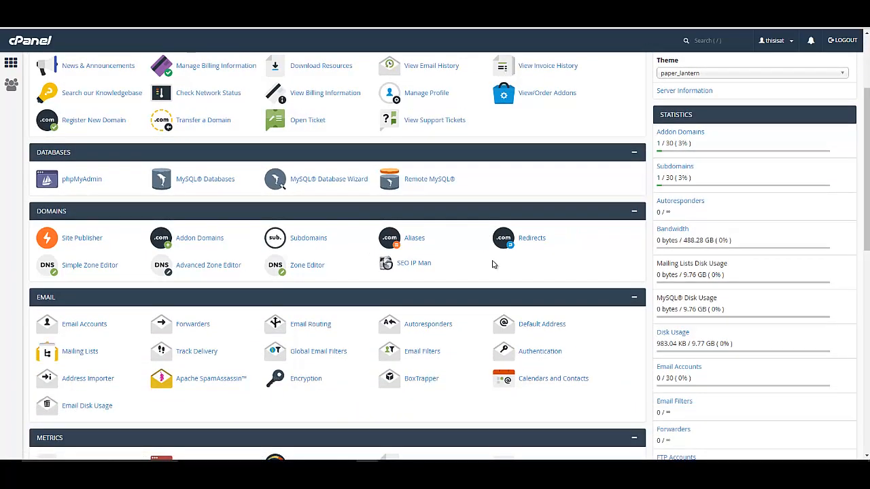
pyautogui.click(423, 265)
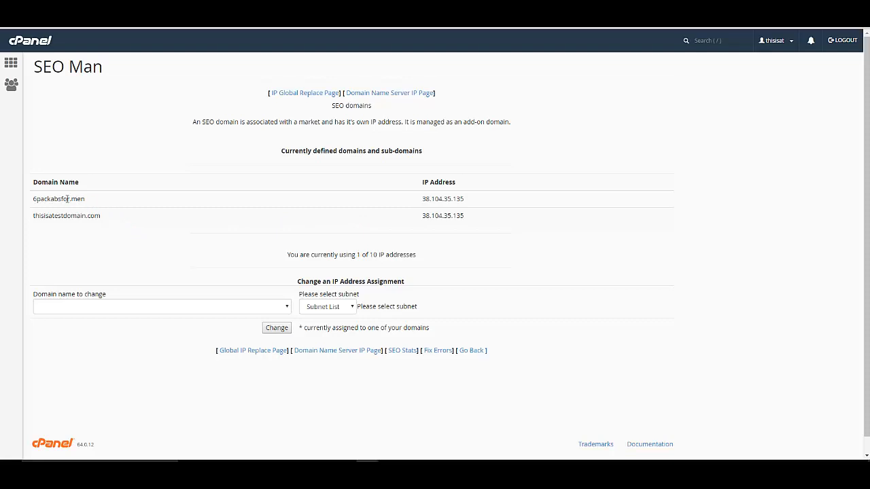
pyautogui.moveTo(422, 203); pyautogui.dragTo(472, 200)
# Step: Change the IP assignment of 6packabsfor.men to 216.110.4.194 from the 216.110.4 subnet
pyautogui.click(285, 307)
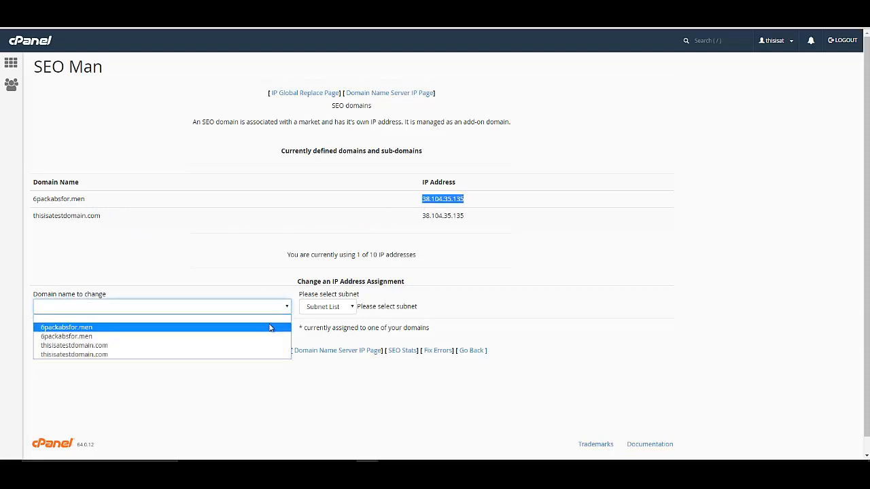
pyautogui.click(268, 329)
pyautogui.click(353, 307)
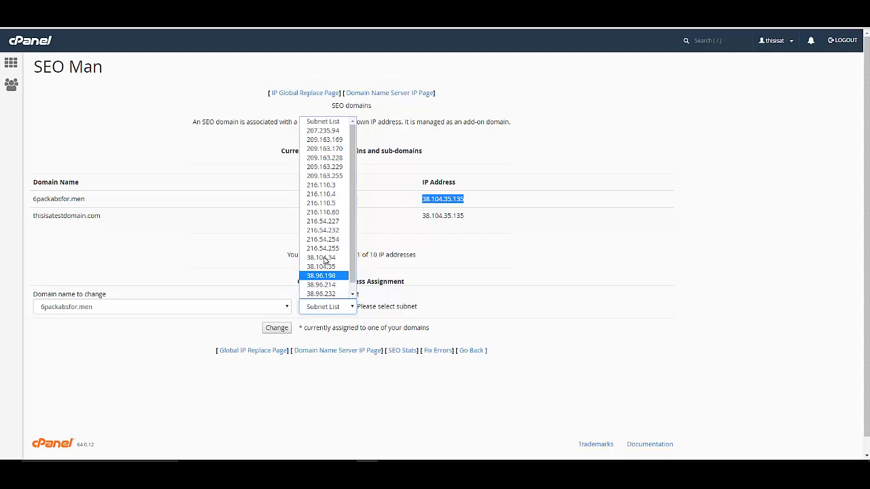
pyautogui.click(311, 197)
pyautogui.click(403, 307)
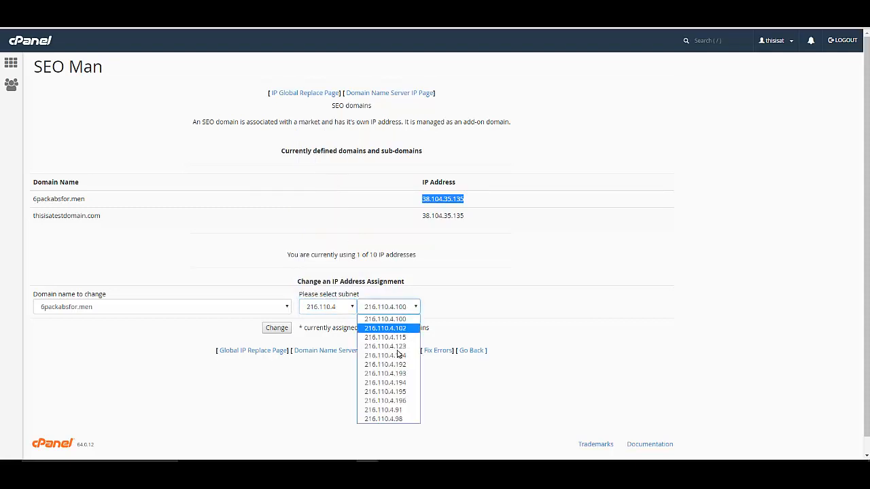
pyautogui.click(389, 382)
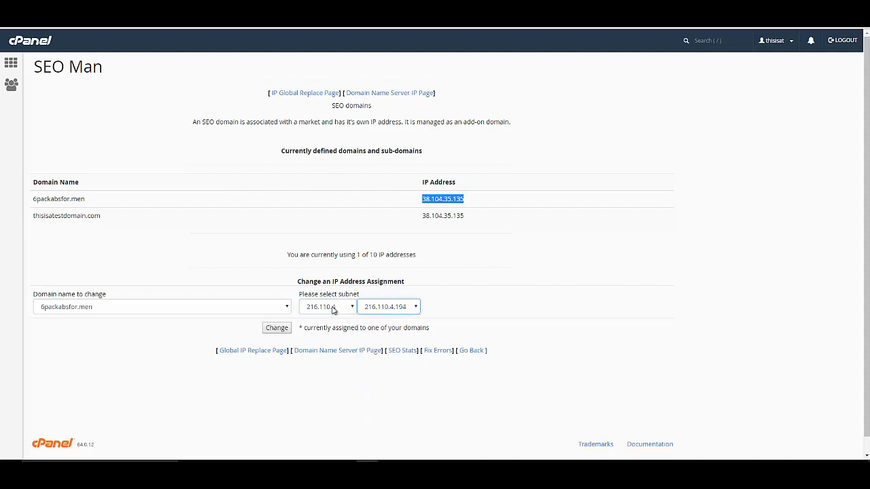
pyautogui.click(280, 331)
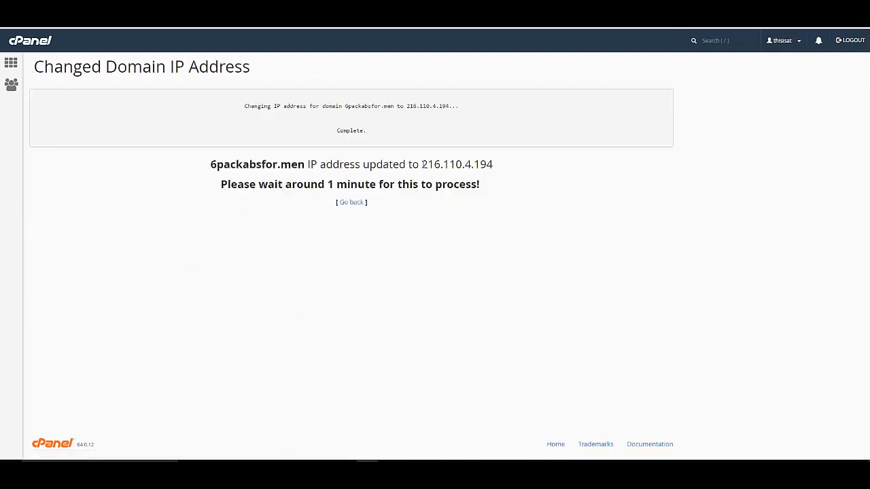
# Step: Copy the domain's new IP address 216.110.4.194 and return to the SEO domains overview
pyautogui.moveTo(423, 165); pyautogui.dragTo(493, 162)
pyautogui.hotkey('ctrl', 'c')
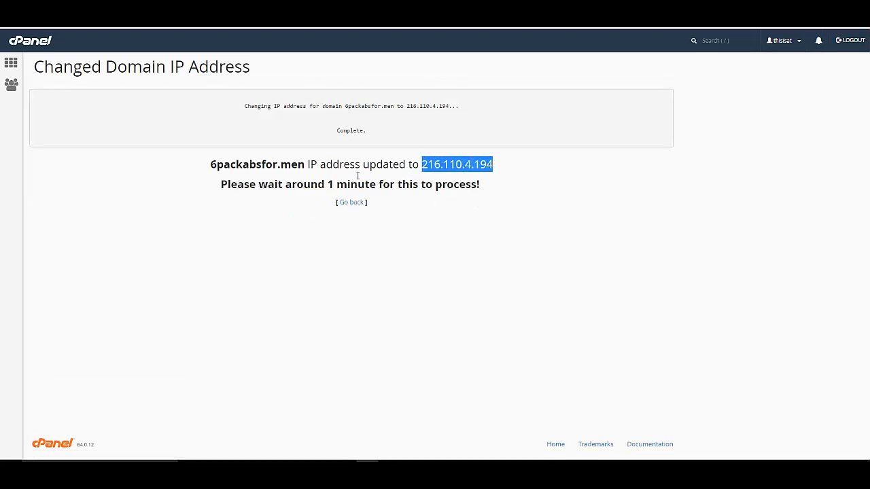
pyautogui.click(347, 204)
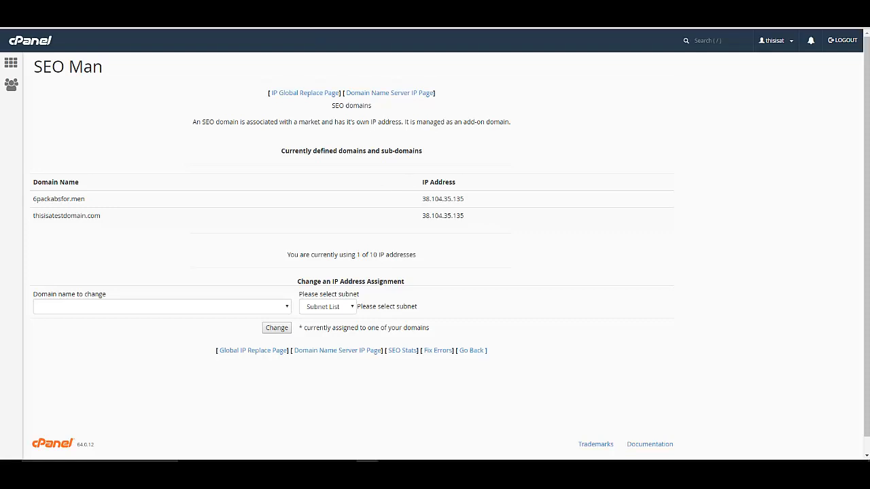
# Step: Switch to Namecheap and open the management page of the domain 6packabsfor.men
pyautogui.click(231, 22)
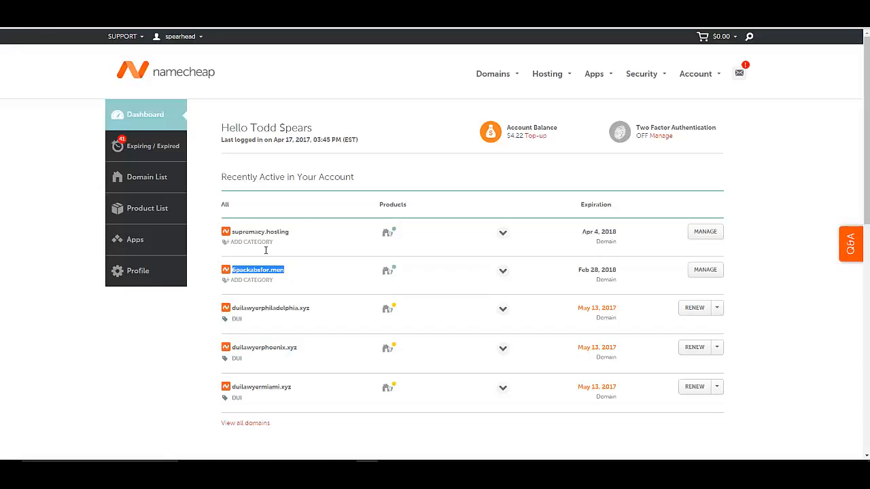
pyautogui.click(259, 267)
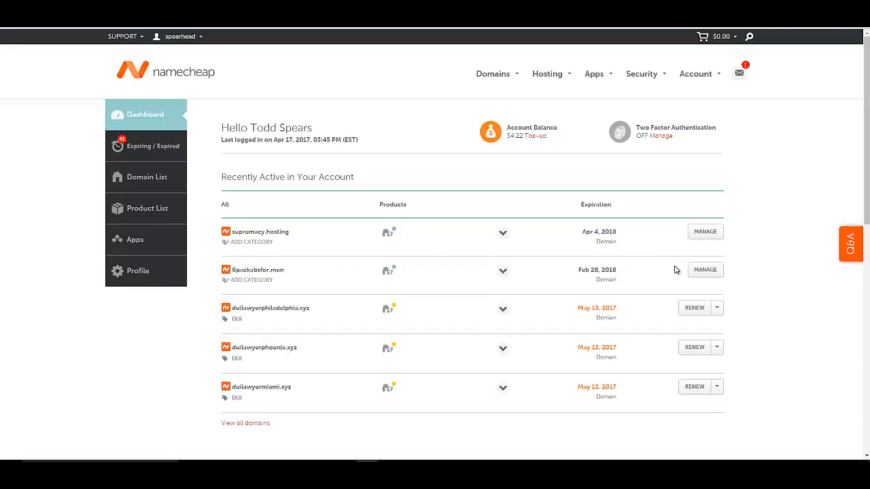
pyautogui.click(700, 270)
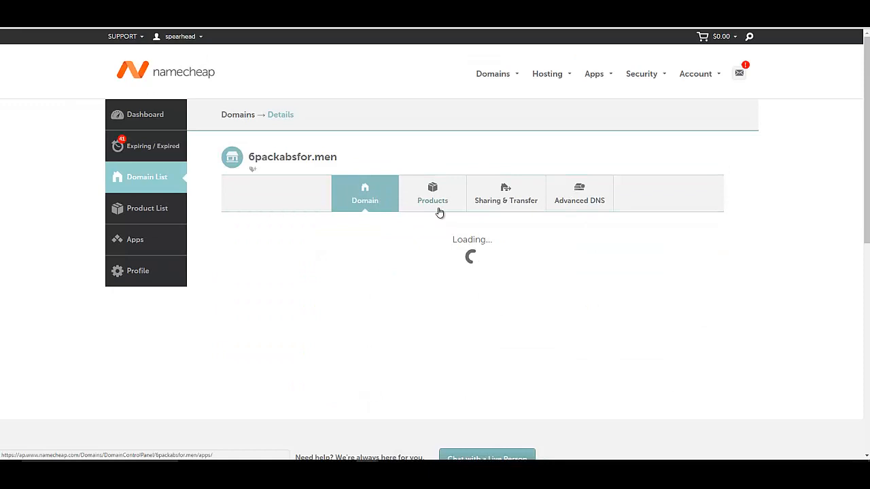
# Step: Review the custom nameservers of 6packabsfor.men and open the domain's Advanced DNS settings
pyautogui.scroll(-1, 439, 213)
pyautogui.scroll(-3, 440, 213)
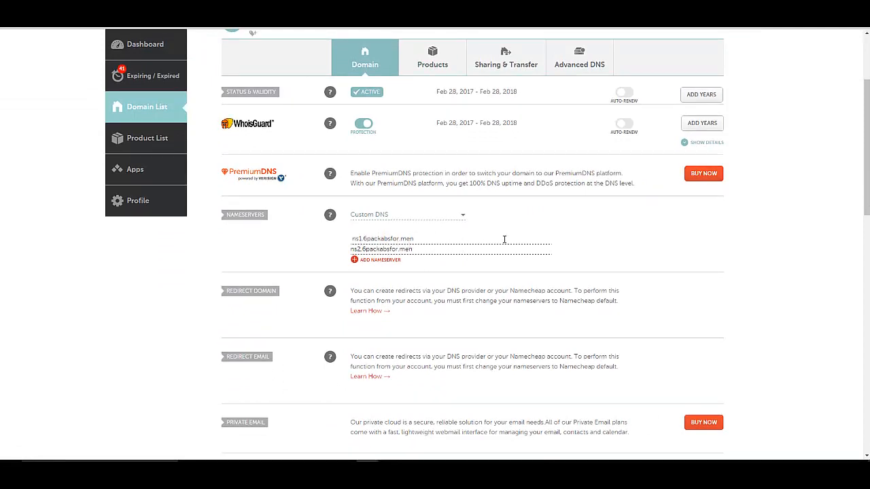
pyautogui.scroll(1, 521, 243)
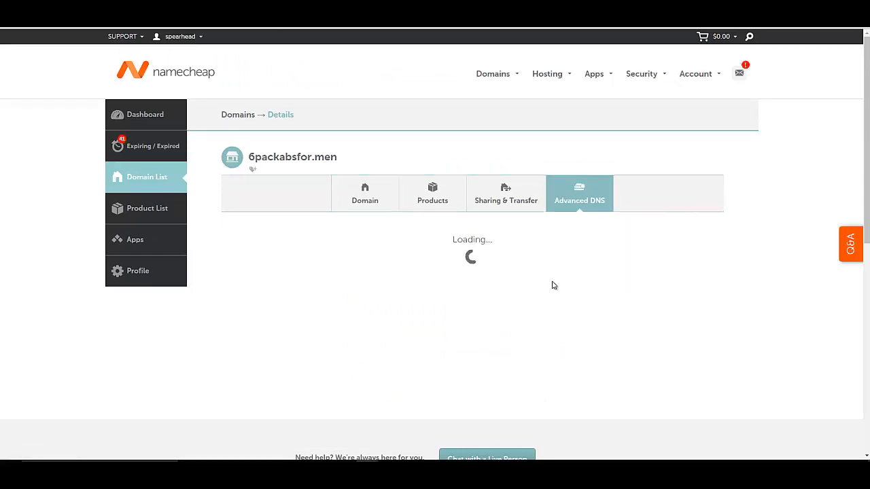
pyautogui.scroll(-3, 552, 285)
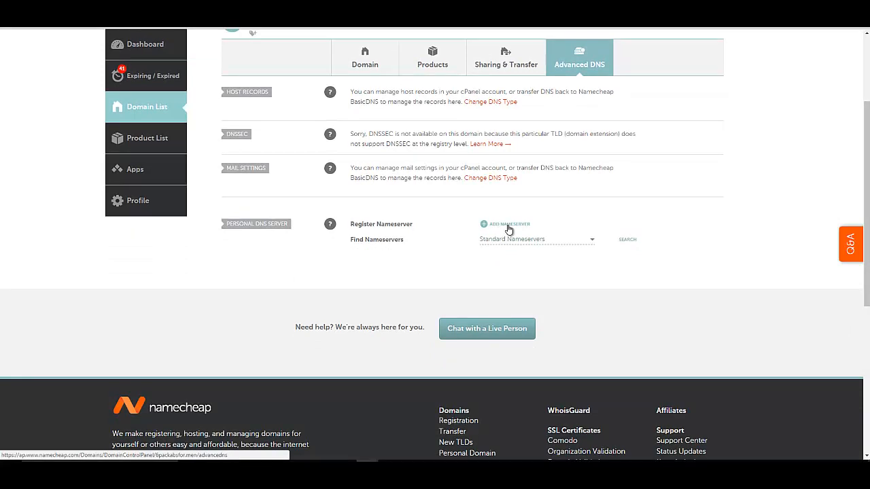
# Step: Register ns3 as a personal nameserver of 6packabsfor.men using the copied IP address
pyautogui.click(509, 227)
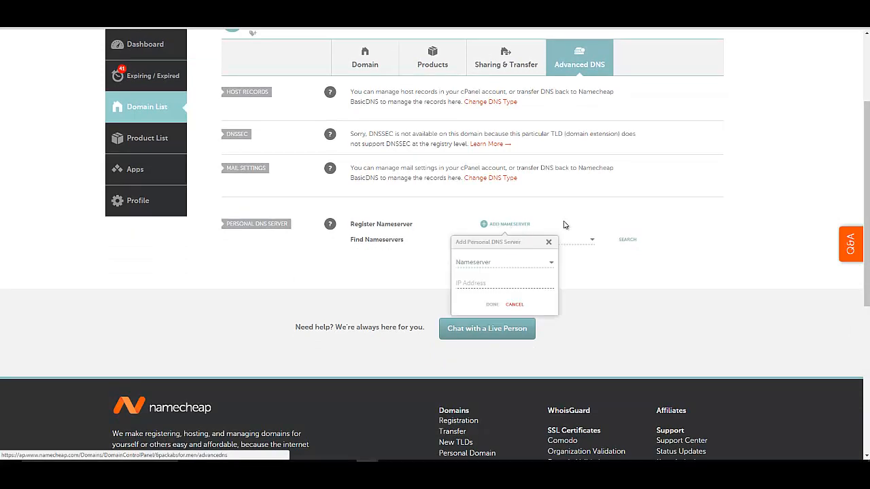
pyautogui.click(512, 264)
pyautogui.click(502, 326)
pyautogui.click(493, 282)
pyautogui.hotkey('ctrl', 'v')
pyautogui.click(493, 305)
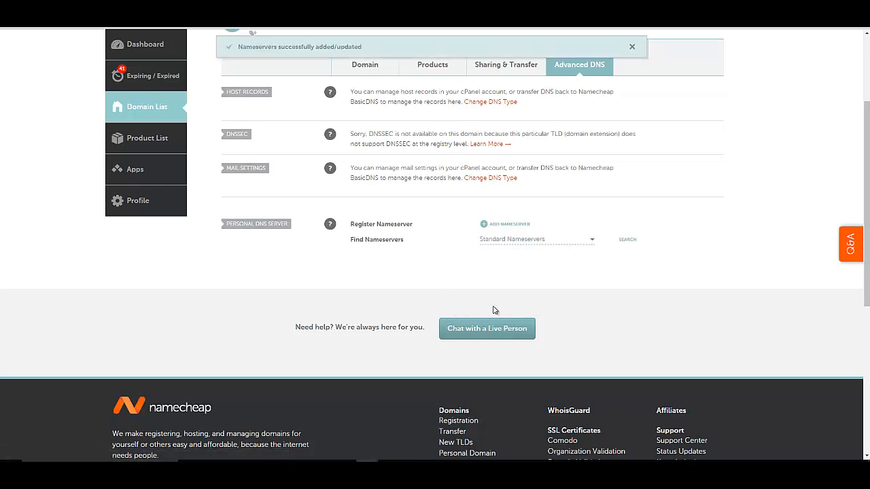
# Step: Register ns4 as another personal nameserver with the IP address 216.110.4.194
pyautogui.click(525, 229)
pyautogui.click(510, 265)
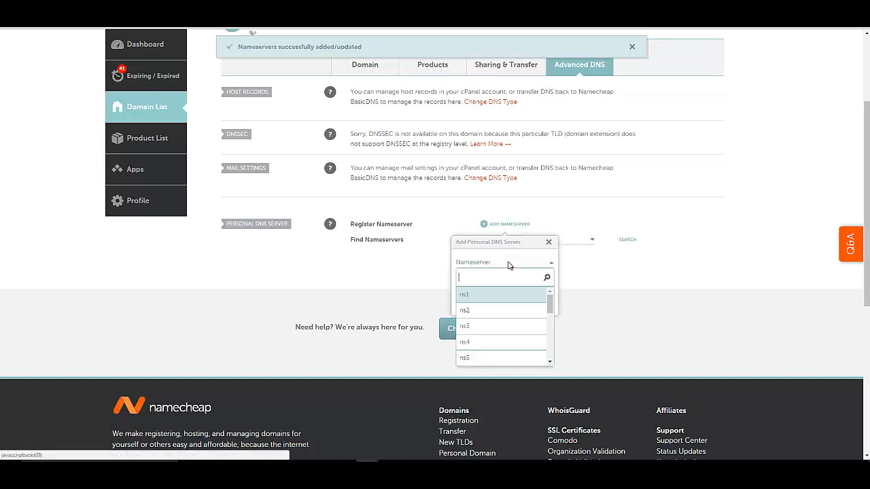
pyautogui.click(486, 341)
pyautogui.click(488, 281)
pyautogui.hotkey('ctrl', 'v')
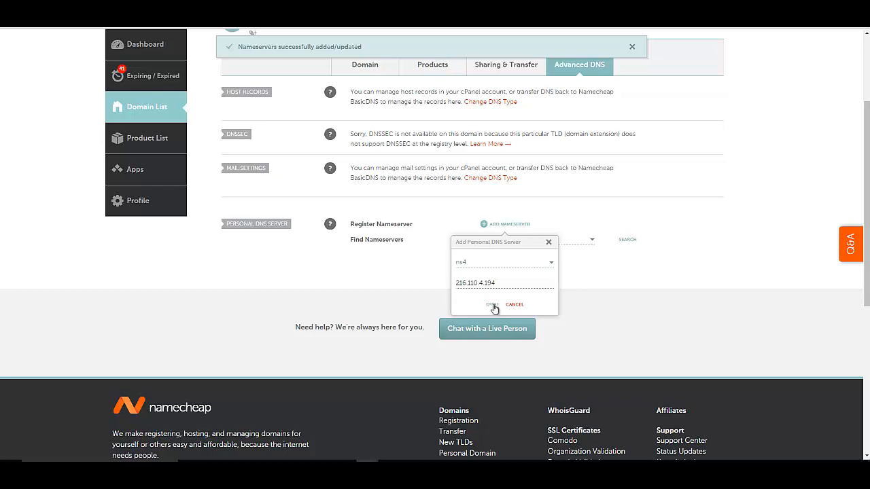
pyautogui.click(492, 305)
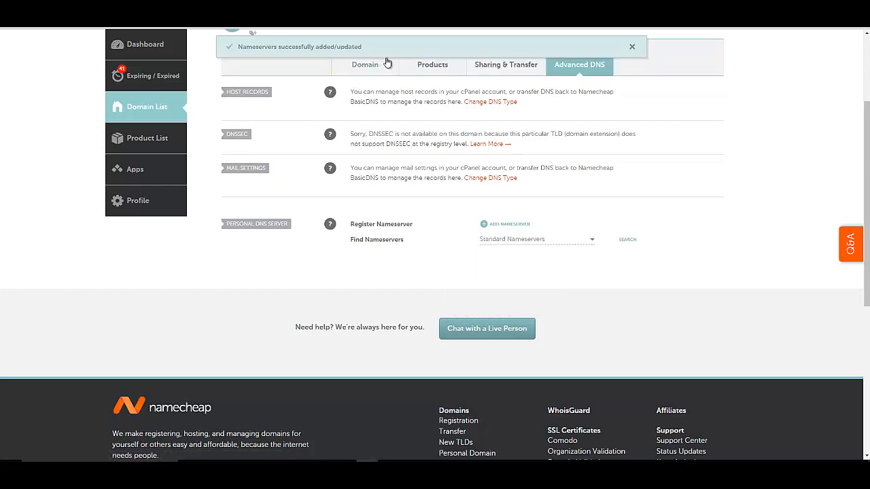
# Step: List the registered standard nameservers and enter 216.110.4.194 as the IP address of ns1.6packabsfor.men
pyautogui.click(630, 241)
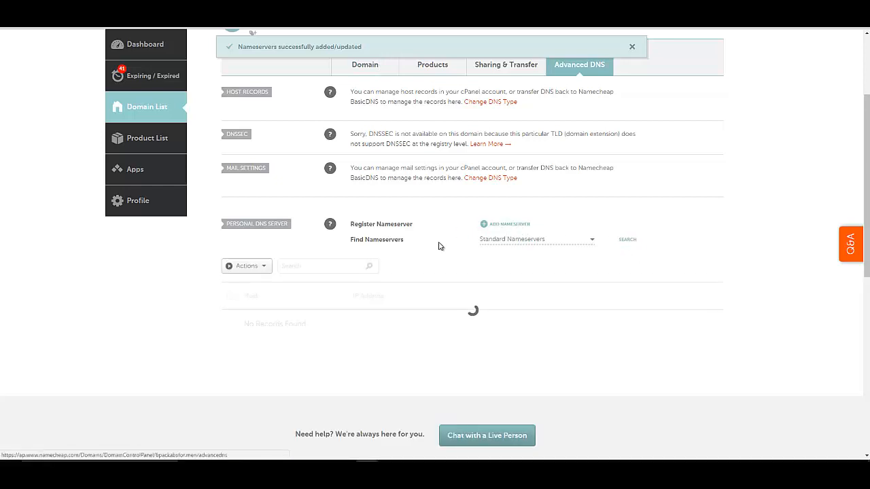
pyautogui.click(629, 242)
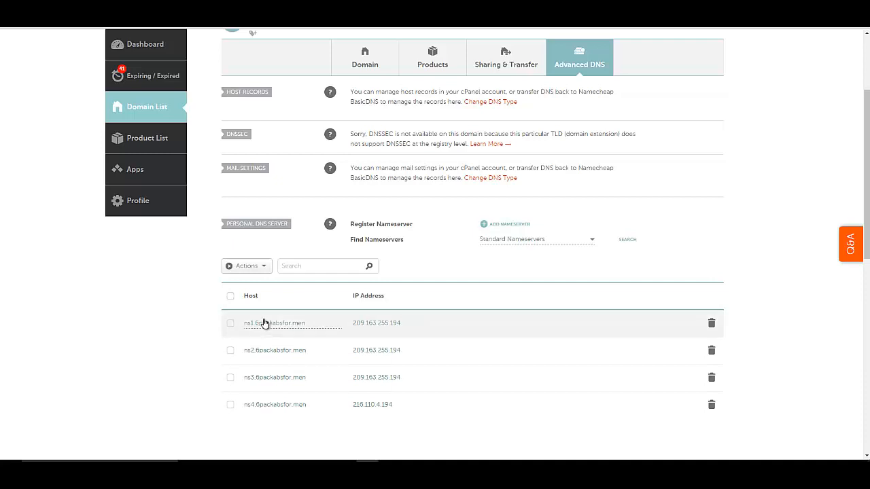
pyautogui.click(230, 326)
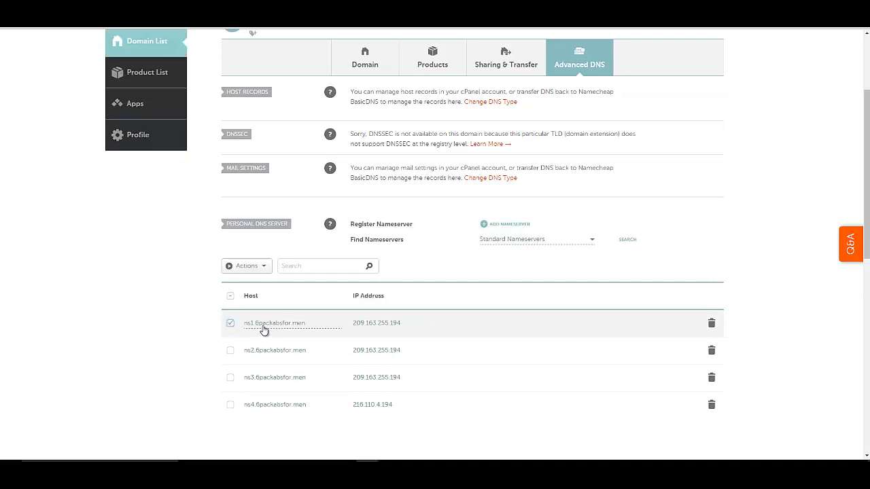
pyautogui.click(416, 324)
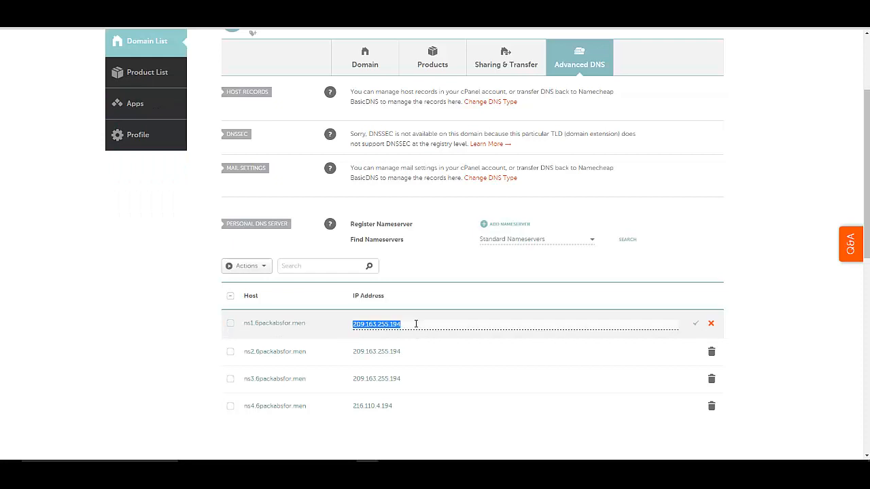
pyautogui.hotkey('ctrl', 'v')
# Step: Set the IP address of ns2.6packabsfor.men to 216.110.4.194 and save the ns1 and ns2 entries
pyautogui.click(230, 352)
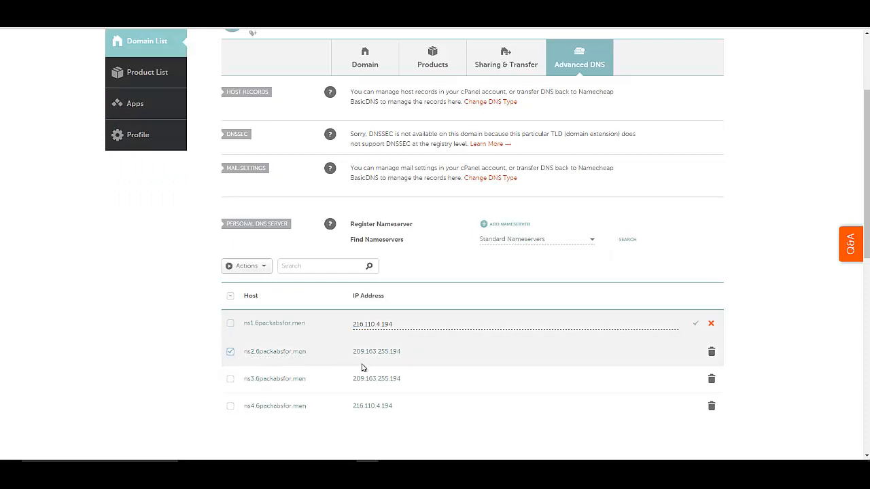
pyautogui.click(416, 352)
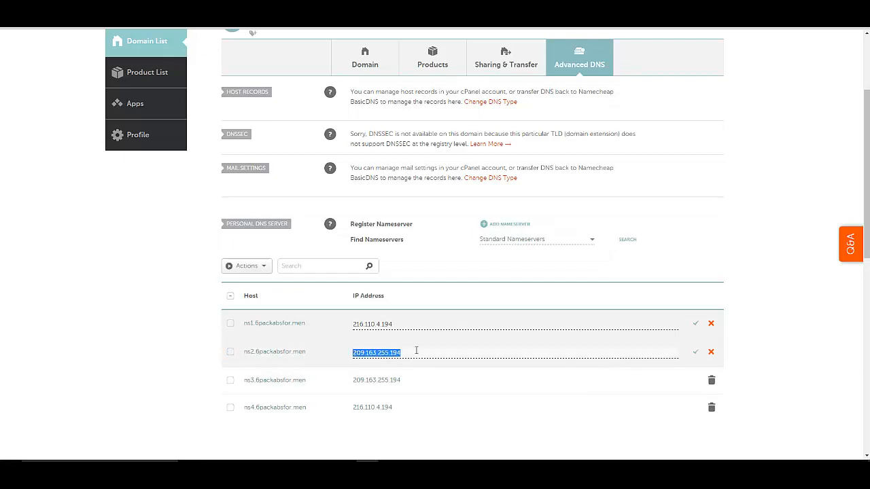
pyautogui.hotkey('ctrl', 'v')
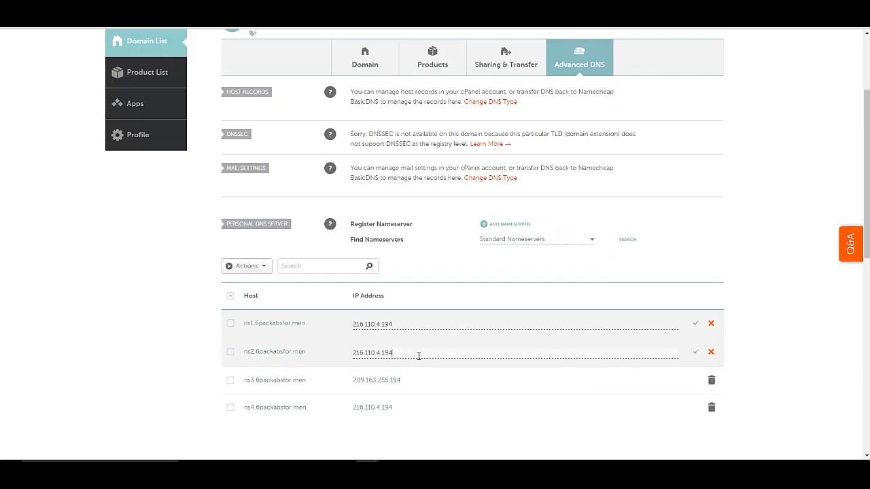
pyautogui.click(696, 325)
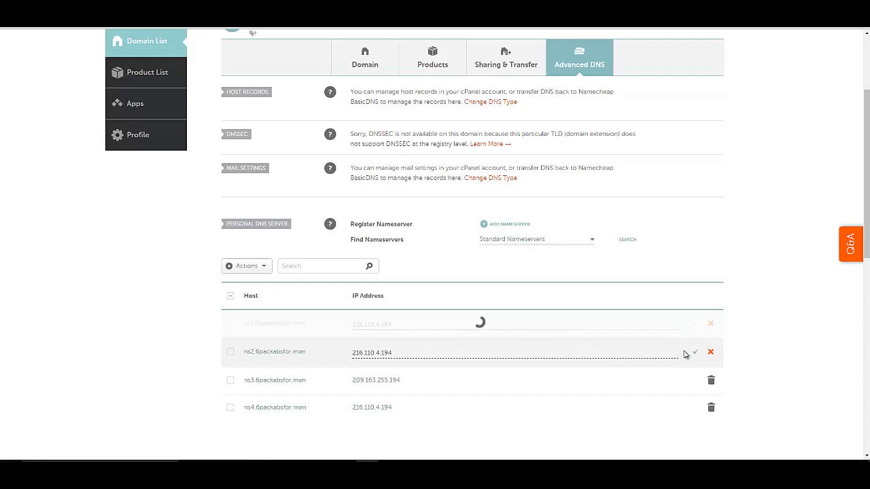
pyautogui.click(696, 352)
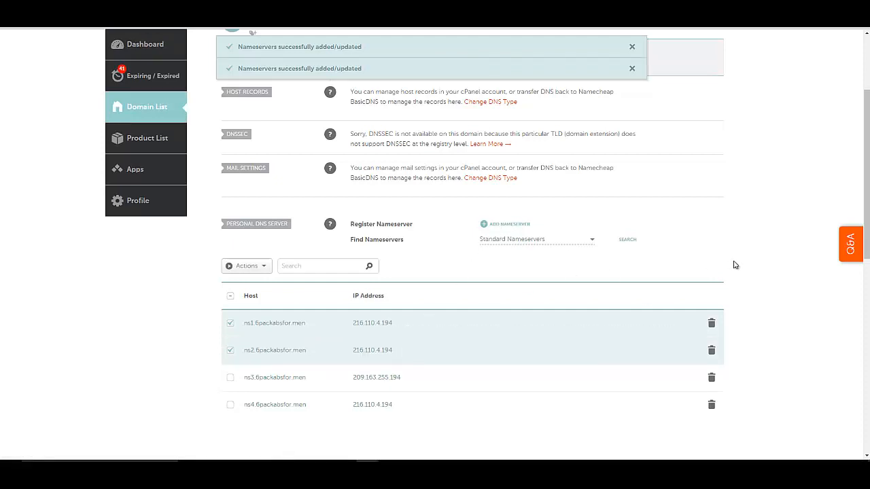
# Step: Return to the domain's custom DNS nameservers and add two empty rows for a third and fourth nameserver
pyautogui.scroll(3, 734, 265)
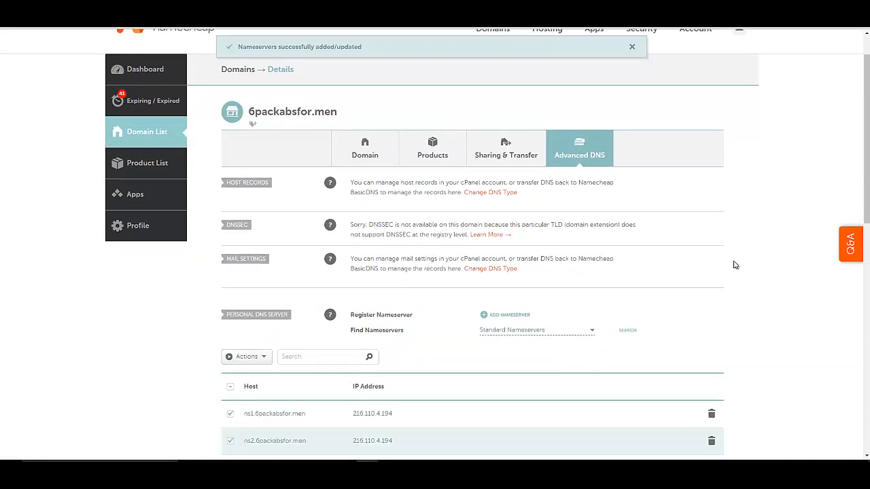
pyautogui.scroll(1, 734, 265)
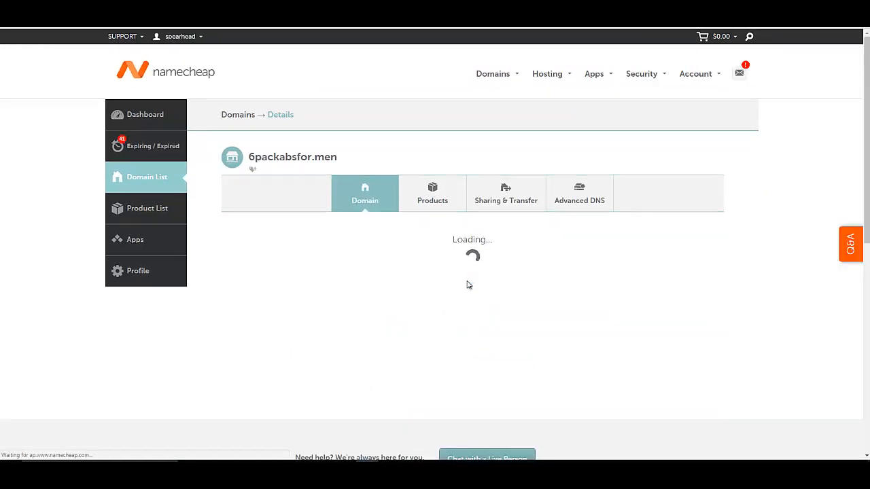
pyautogui.scroll(-2, 467, 285)
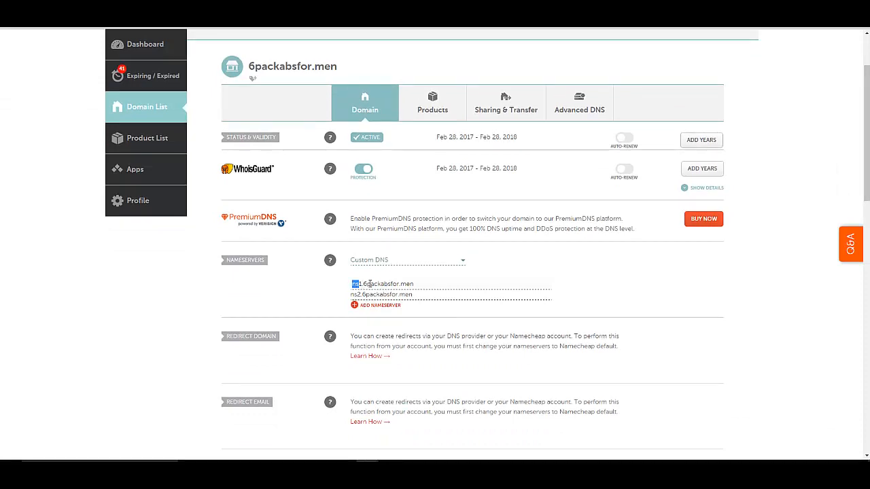
pyautogui.moveTo(361, 284); pyautogui.dragTo(434, 290)
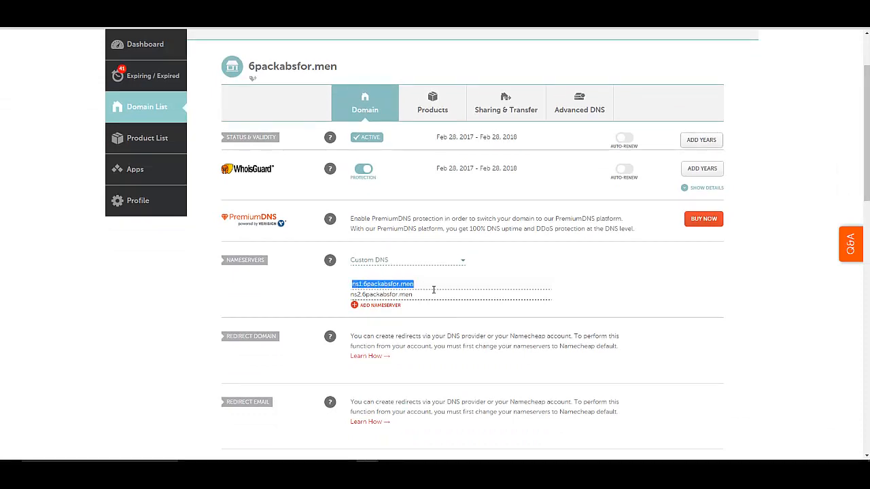
pyautogui.click(353, 305)
pyautogui.click(354, 315)
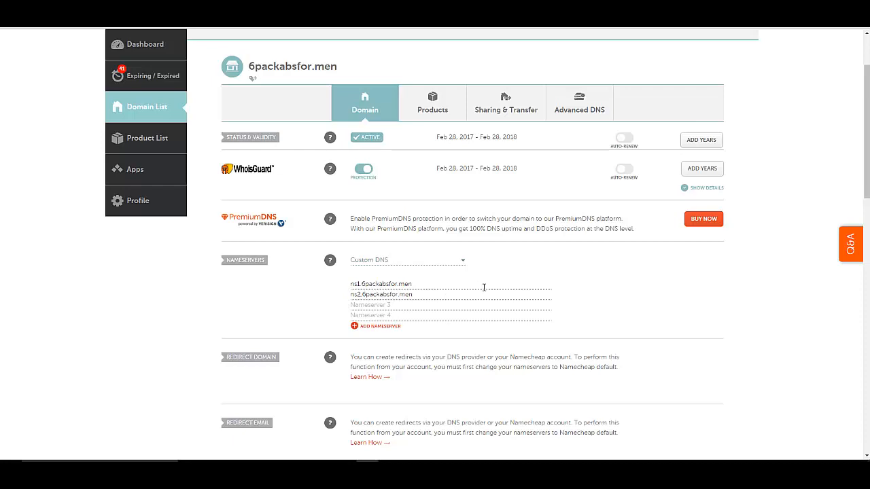
# Step: Reopen the Advanced DNS settings and search for the registered standard nameservers
pyautogui.click(575, 109)
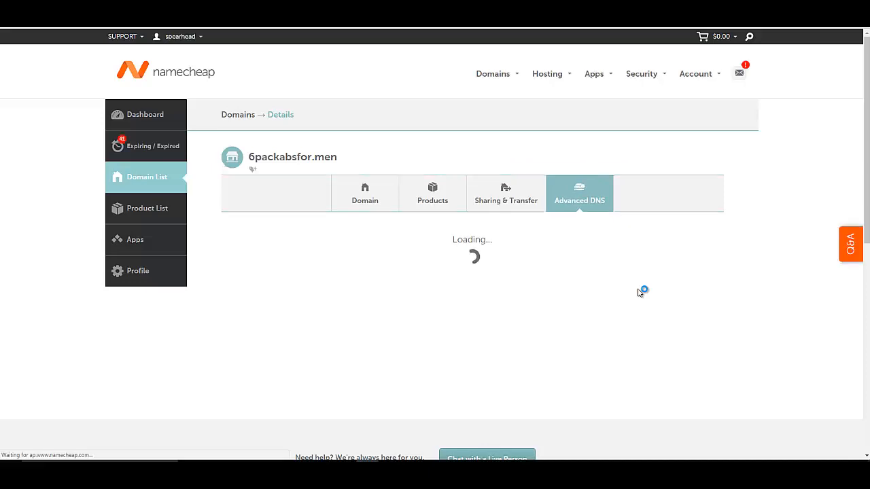
pyautogui.scroll(-1, 639, 292)
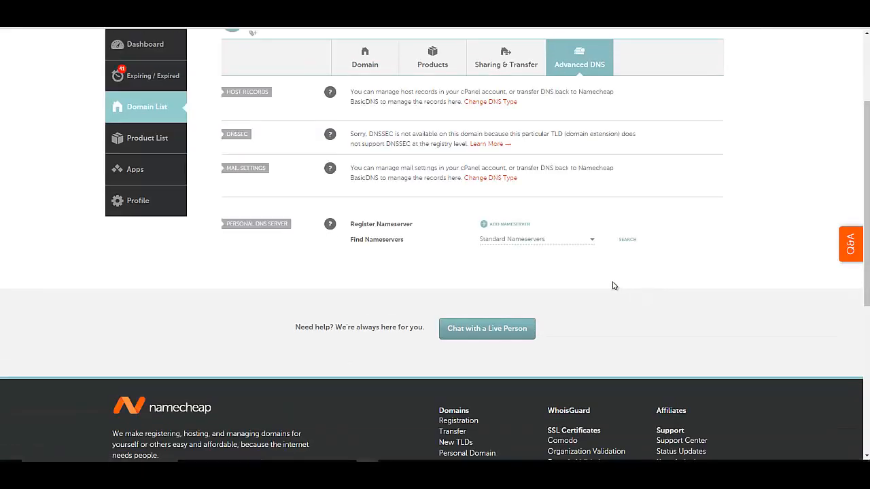
pyautogui.click(628, 239)
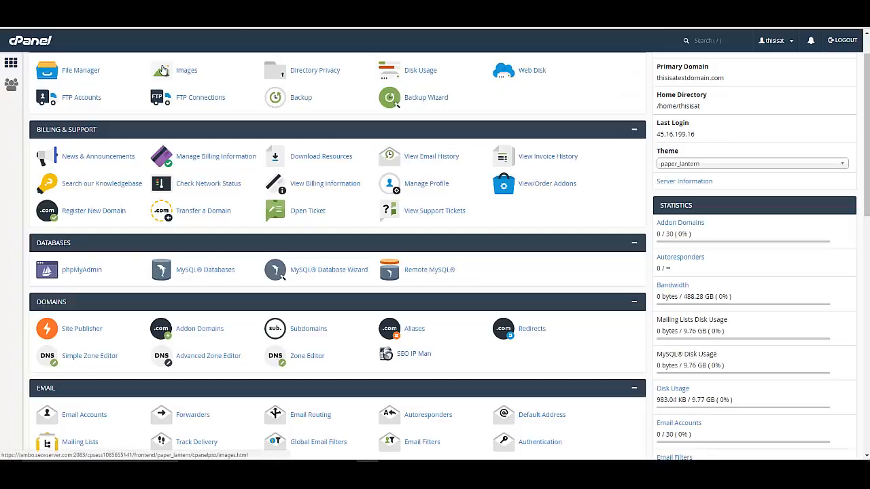
# Step: Switch to cPanel, check the IP address assigned to 6packabsfor.men in SEO IP Man, and return to the home page
pyautogui.click(439, 332)
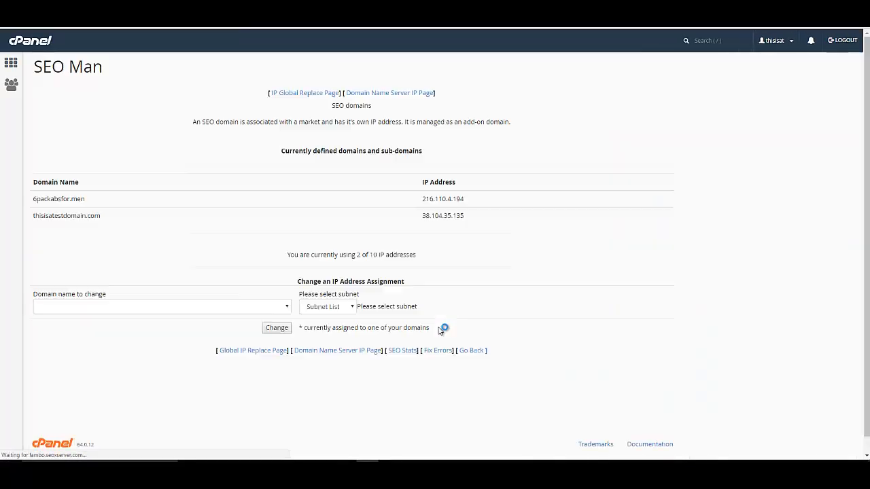
pyautogui.moveTo(423, 198); pyautogui.dragTo(470, 199)
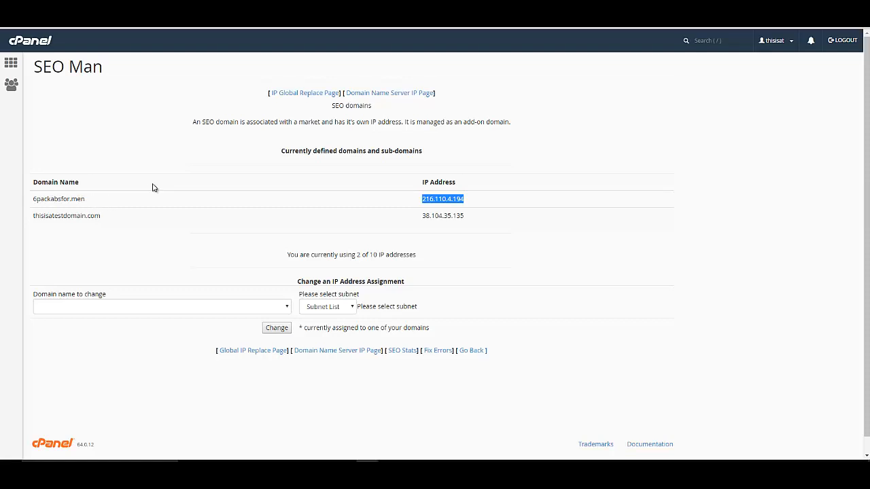
pyautogui.click(14, 68)
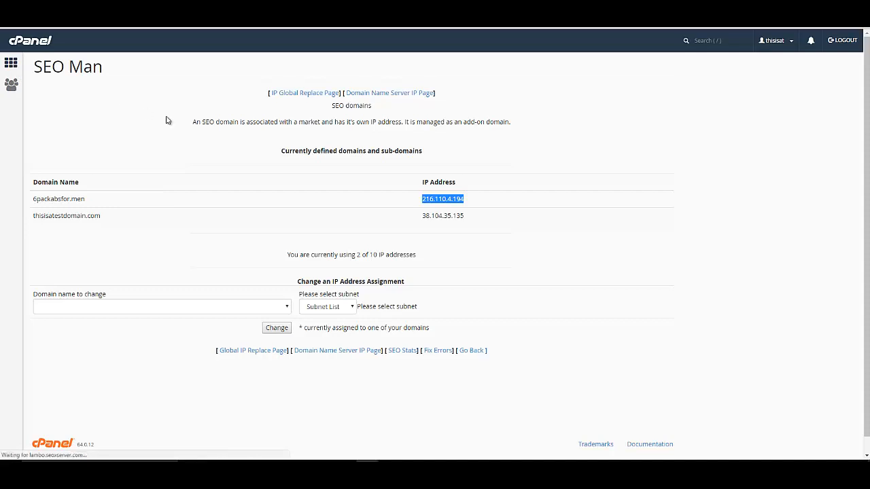
# Step: Open the Softaculous Apps Installer and start a WordPress installation
pyautogui.scroll(-2, 234, 285)
pyautogui.scroll(-5, 233, 299)
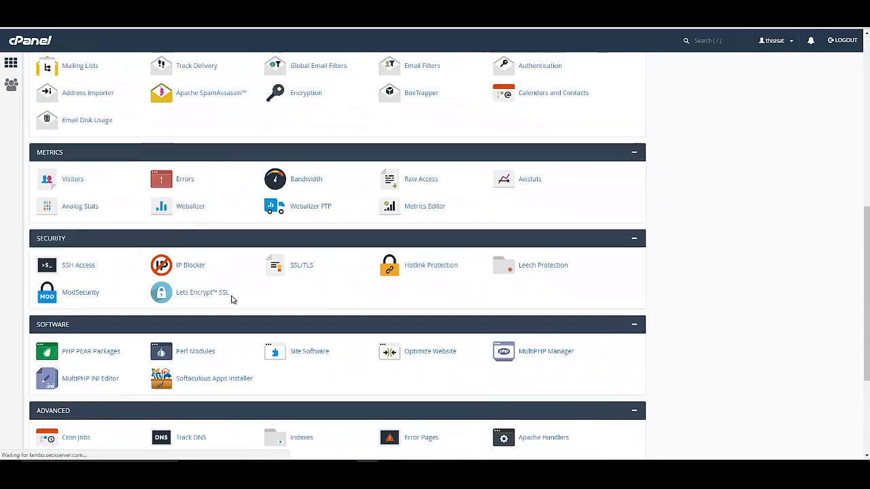
pyautogui.scroll(-2, 85, 262)
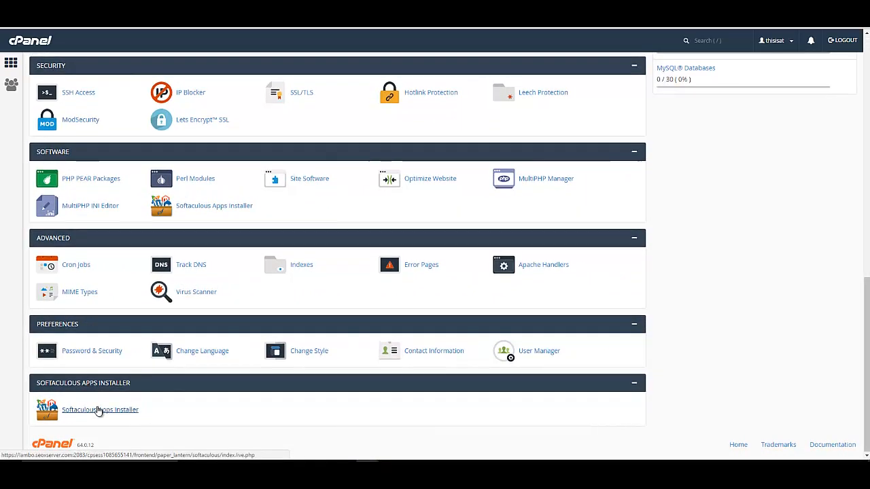
pyautogui.click(99, 411)
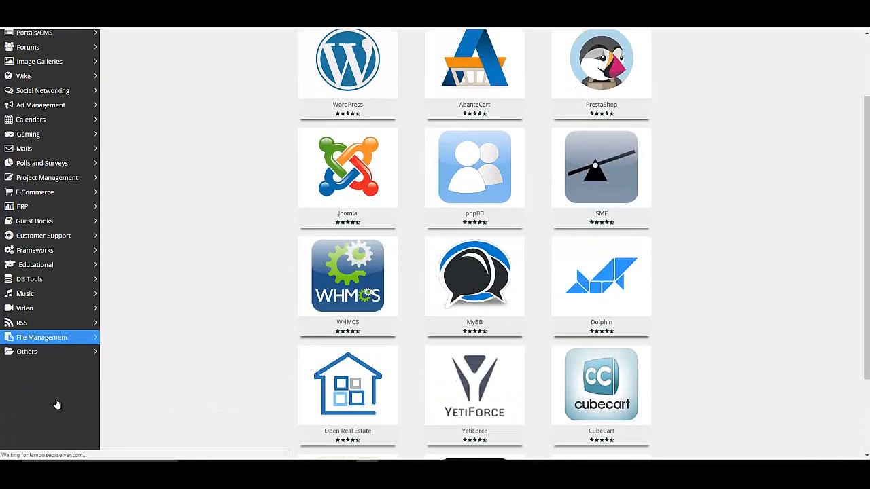
pyautogui.moveTo(303, 109)
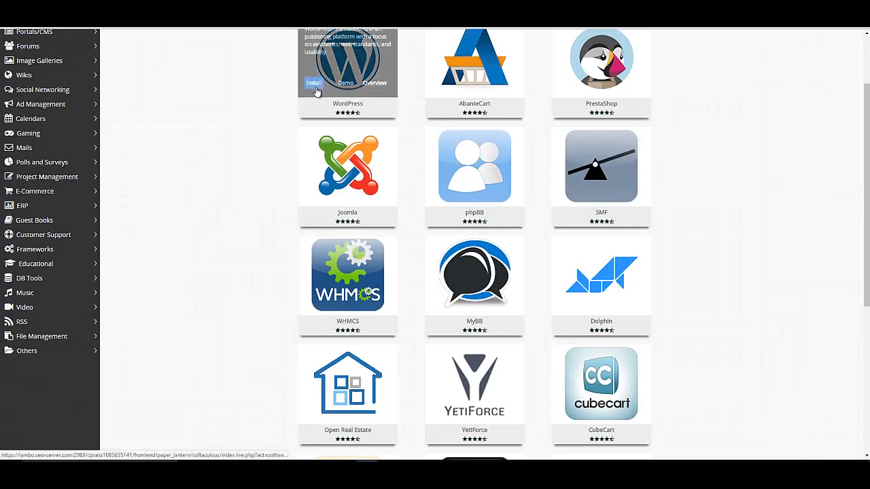
pyautogui.click(314, 82)
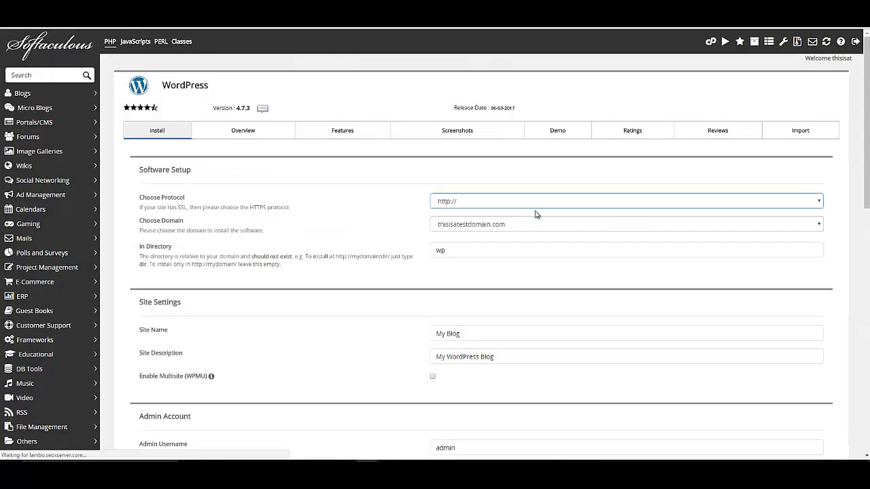
# Step: Choose 6packabsfor.men as the WordPress installation domain, clear the directory, and review the remaining installation options
pyautogui.click(547, 225)
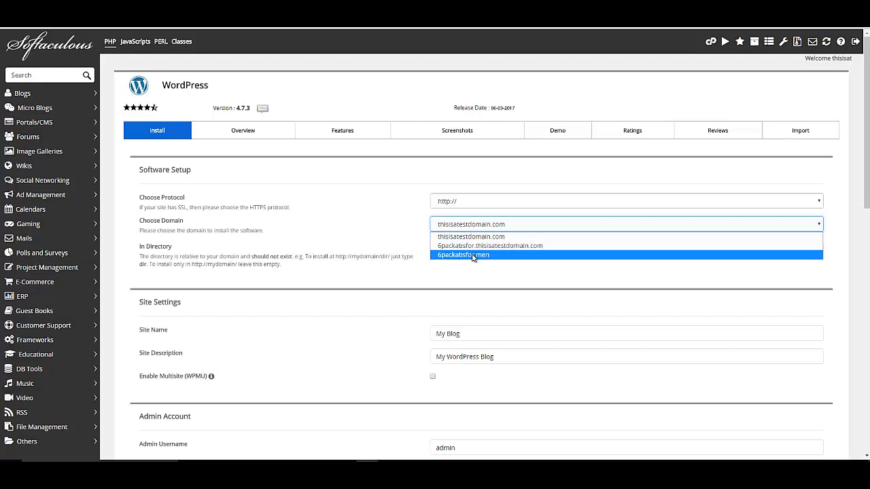
pyautogui.click(473, 257)
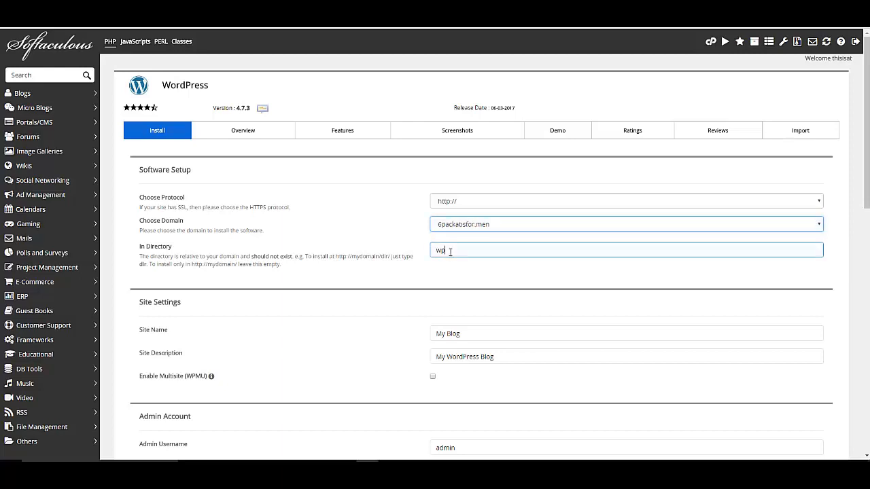
pyautogui.moveTo(451, 251); pyautogui.dragTo(412, 255)
pyautogui.press('BackSpace')
pyautogui.scroll(-2, 379, 270)
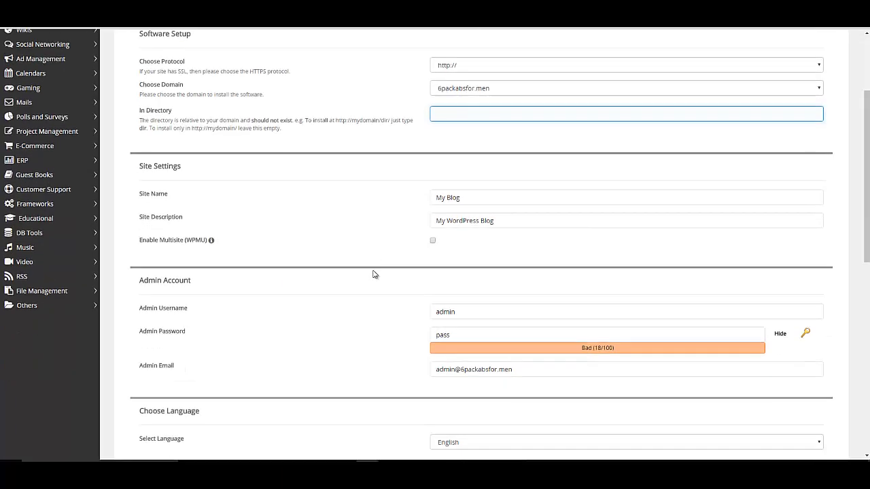
pyautogui.scroll(-3, 408, 247)
pyautogui.scroll(-4, 408, 250)
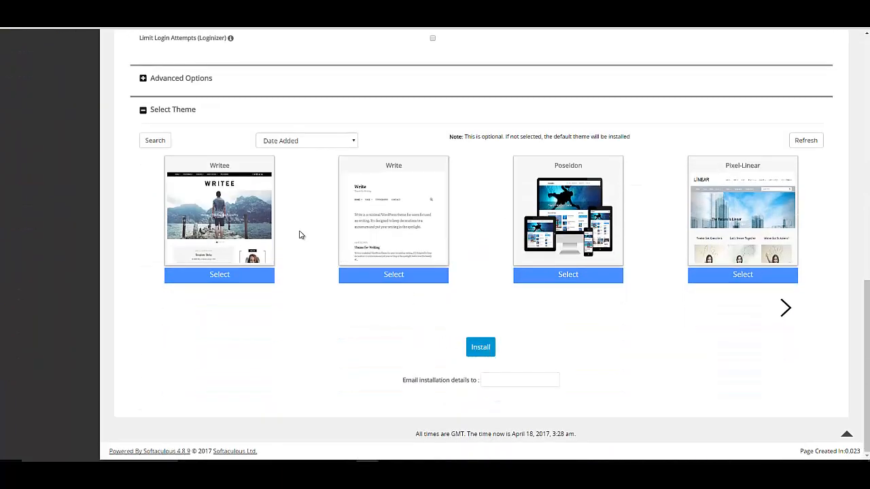
pyautogui.scroll(7, 299, 235)
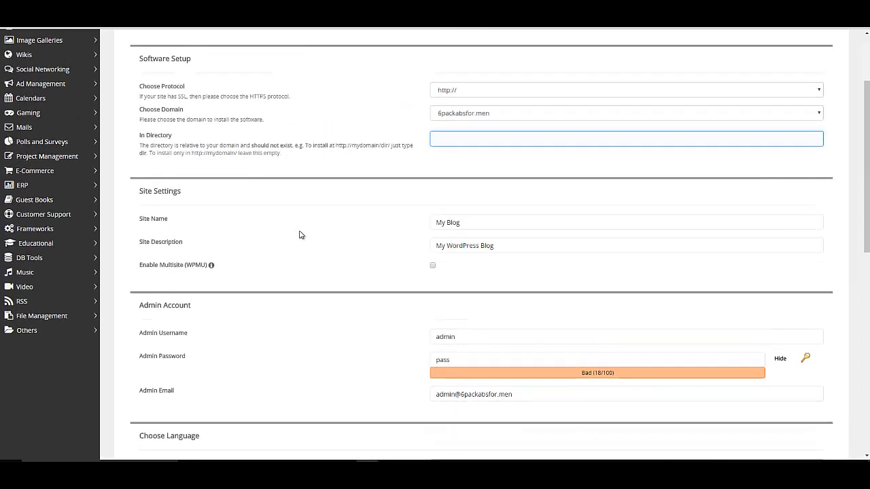
pyautogui.scroll(2, 299, 235)
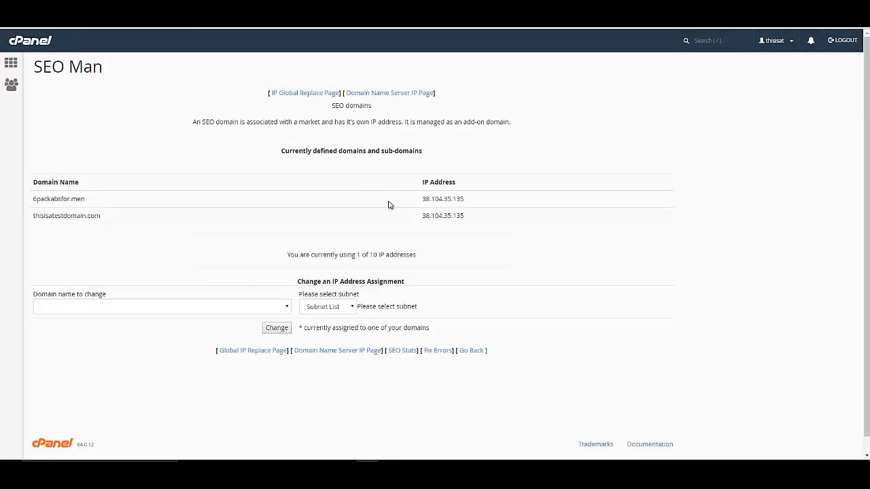
# Step: Reload the SEO domains overview in cPanel
pyautogui.click(29, 24)
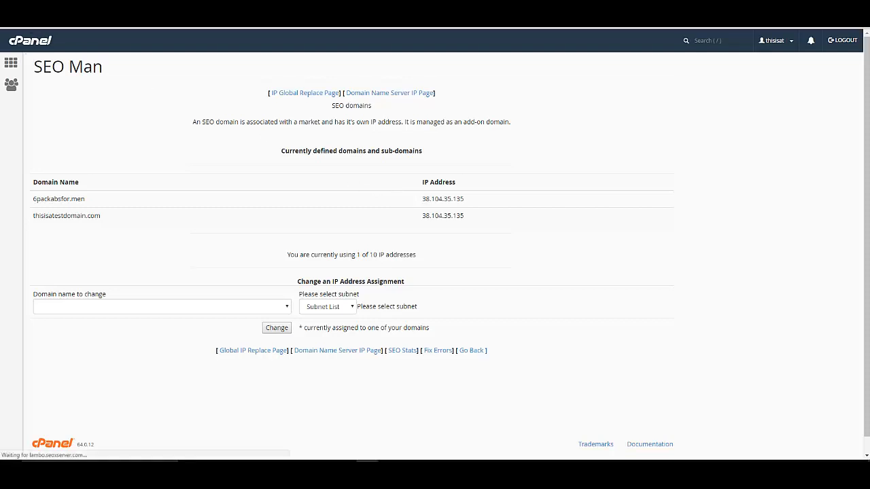